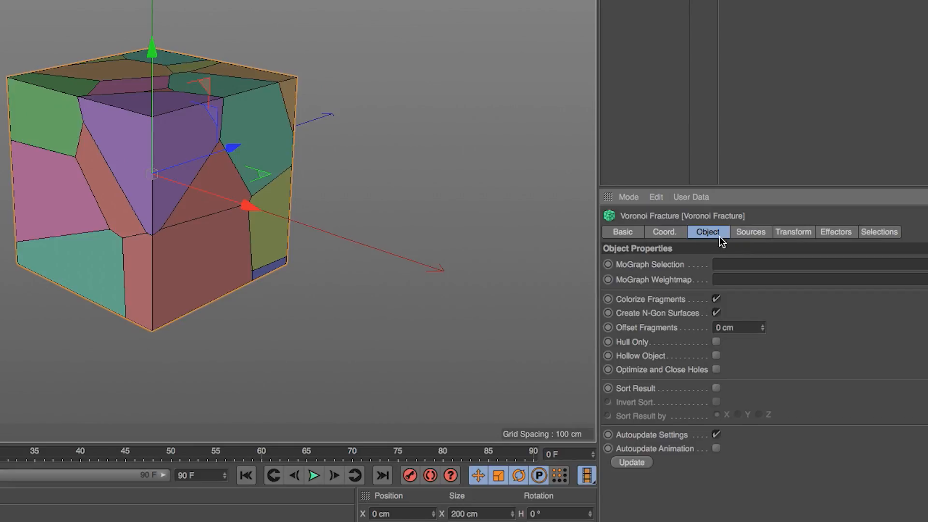
Open the Voronoi Fracture's sources and display all settings of the Point Generator - Distribution source
{"action": "left_click", "coordinate": [752, 232]}
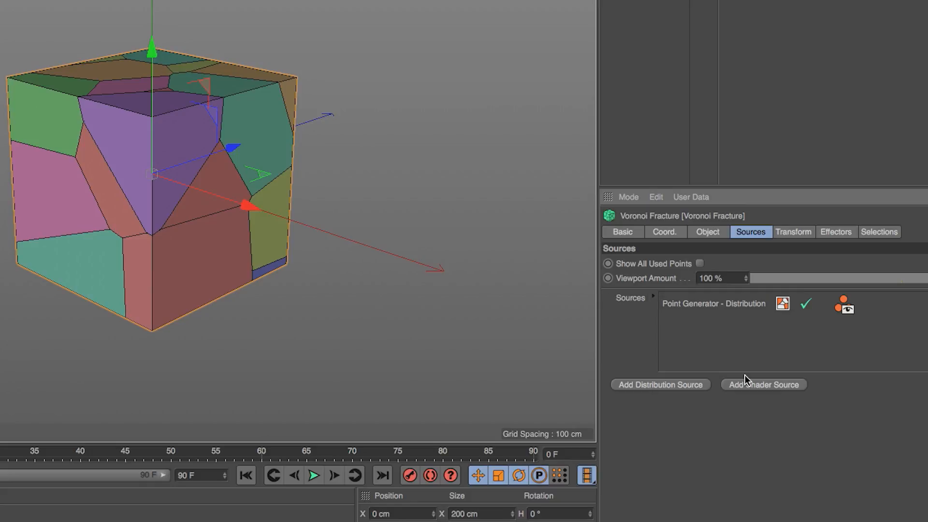
{"action": "left_click", "coordinate": [703, 305]}
{"action": "left_click_drag", "start_coordinate": [708, 187], "coordinate": [707, 51]}
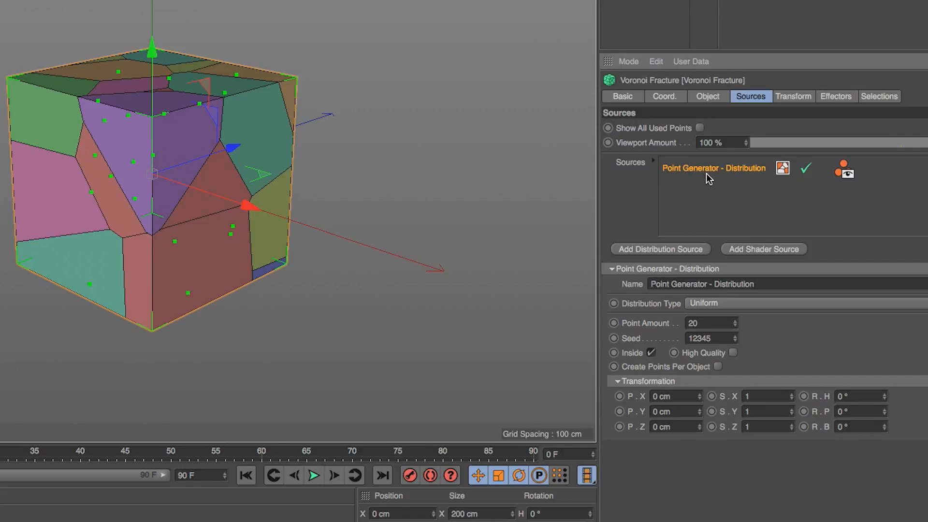
Try the source's activation and point visibility toggles, and rename the source Point Generator - Distribution Hello
{"action": "left_click", "coordinate": [807, 168]}
{"action": "left_click", "coordinate": [844, 172]}
{"action": "left_click", "coordinate": [843, 170]}
{"action": "key", "text": "Return"}
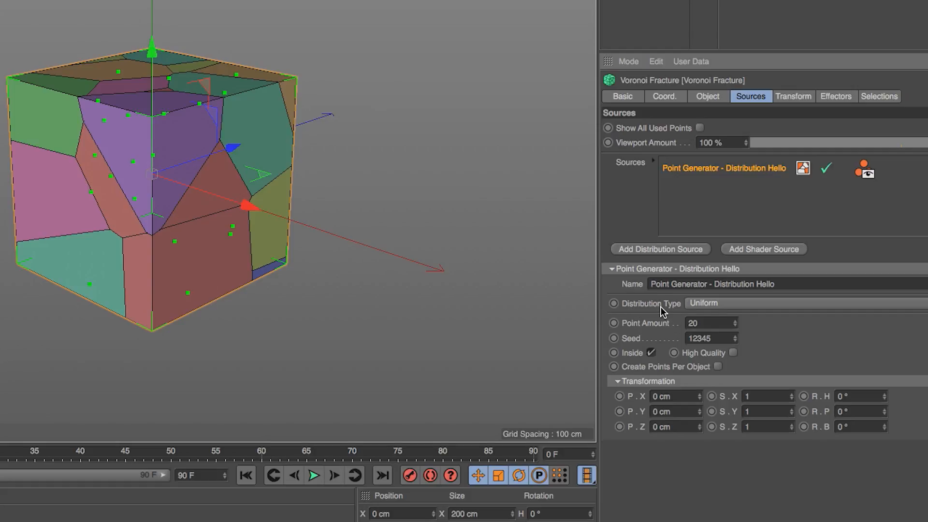
Set the distribution source's point amount to 200 and change its seed to 12347
{"action": "left_click", "coordinate": [717, 323]}
{"action": "key", "text": "Return"}
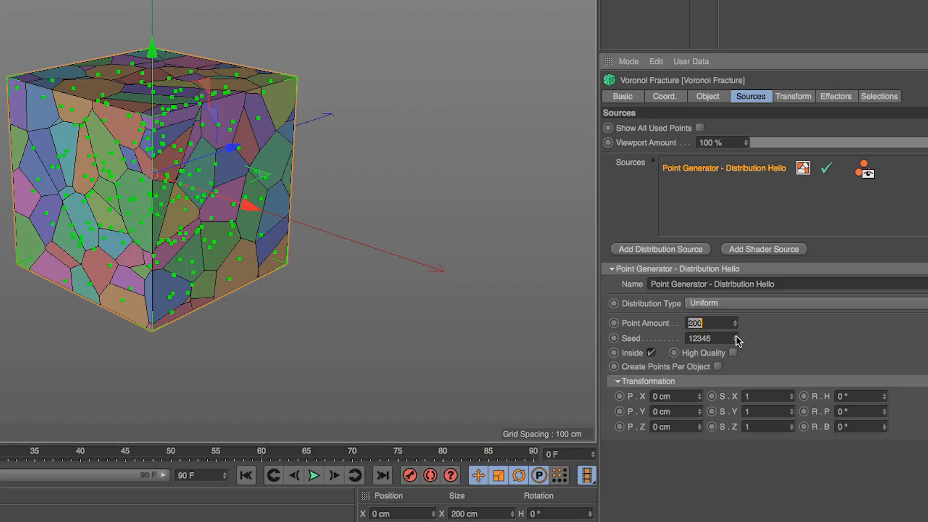
{"action": "left_click", "coordinate": [736, 337]}
{"action": "left_click", "coordinate": [735, 337]}
{"action": "left_click", "coordinate": [736, 337]}
{"action": "left_click", "coordinate": [736, 340]}
{"action": "left_click", "coordinate": [736, 340]}
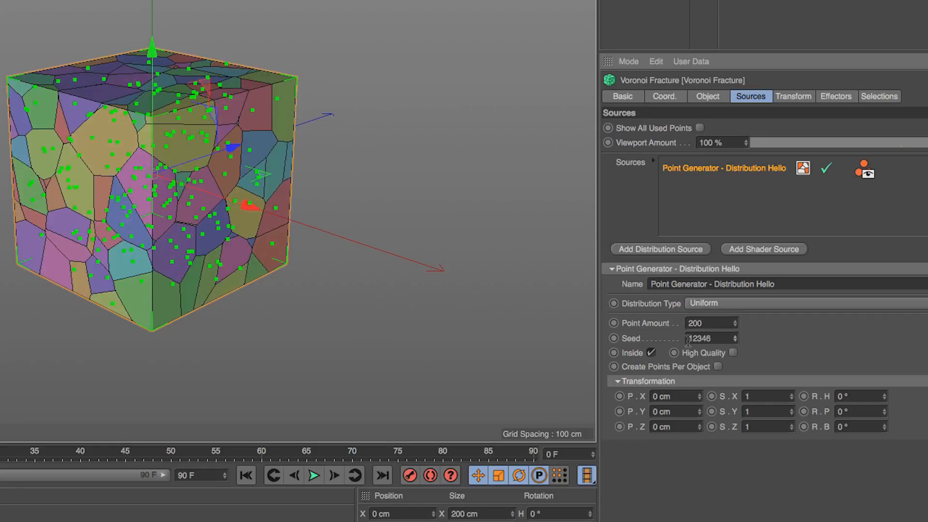
{"action": "left_click", "coordinate": [736, 336]}
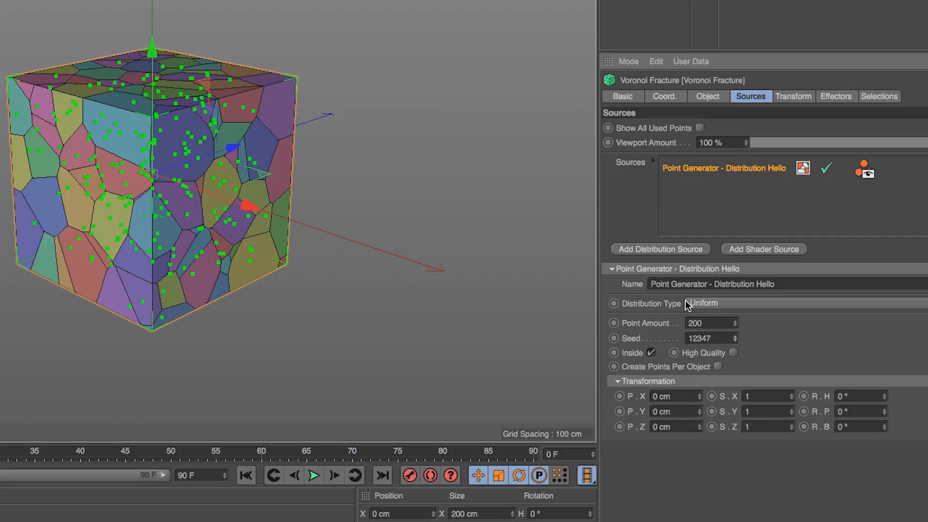
Change the distribution type to Normal and raise its standard deviation to 0.53
{"action": "right_click_drag", "start_coordinate": [155, 184], "coordinate": [229, 169], "text": "alt"}
{"action": "left_click_drag", "start_coordinate": [257, 146], "coordinate": [335, 147], "text": "alt"}
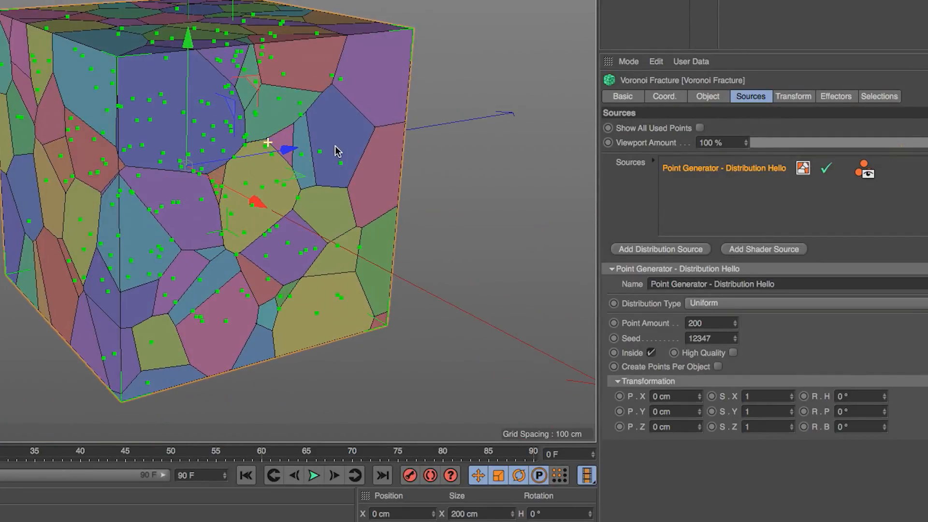
{"action": "left_click", "coordinate": [705, 304]}
{"action": "left_click", "coordinate": [711, 329]}
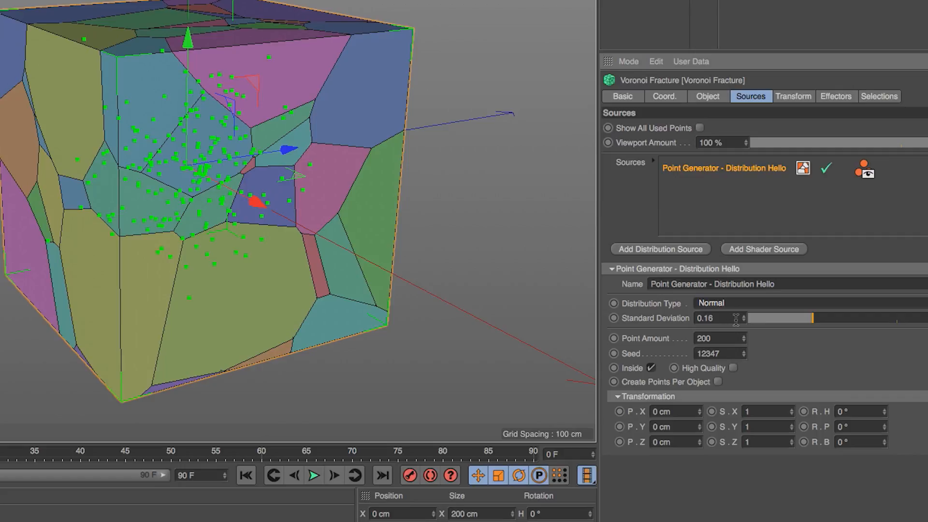
{"action": "left_click_drag", "start_coordinate": [304, 124], "coordinate": [269, 140], "text": "alt"}
{"action": "left_click_drag", "start_coordinate": [805, 317], "coordinate": [927, 322]}
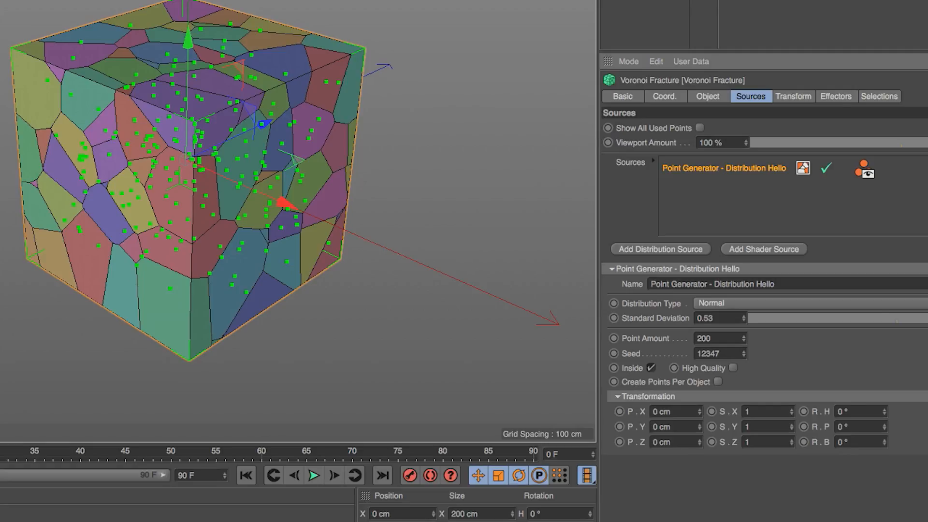
Switch the distribution type to Inverse Normal and lower the standard deviation to 0.08
{"action": "left_click", "coordinate": [799, 303]}
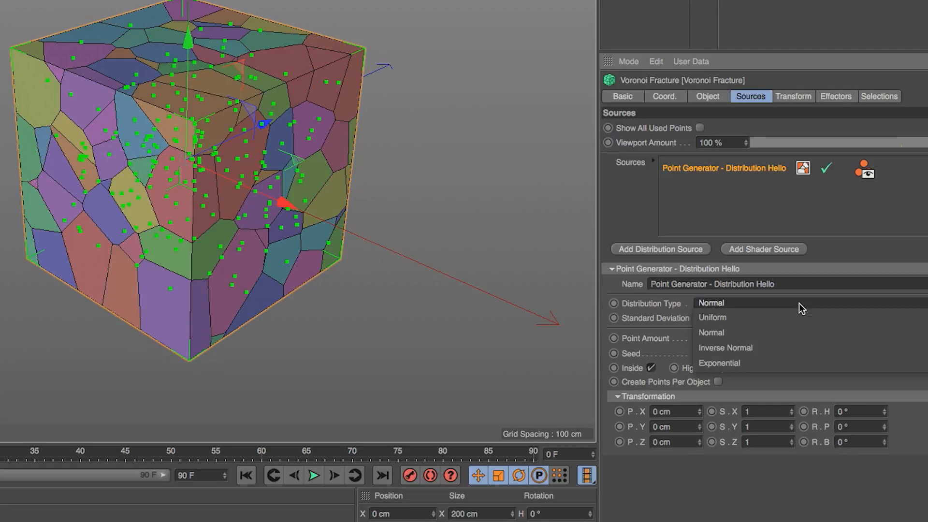
{"action": "left_click", "coordinate": [800, 351]}
{"action": "left_click_drag", "start_coordinate": [875, 319], "coordinate": [777, 320]}
{"action": "left_click_drag", "start_coordinate": [245, 147], "coordinate": [279, 126], "text": "alt"}
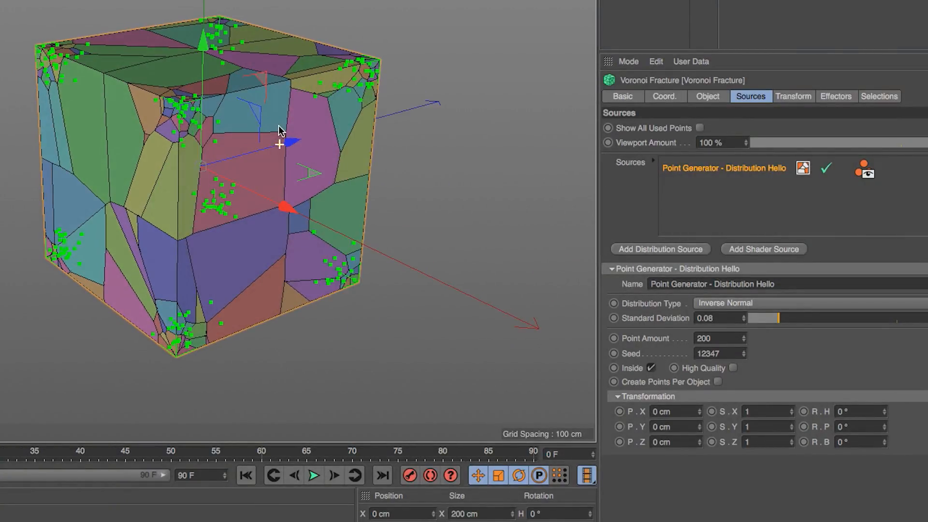
Switch the distribution type to Exponential and inspect how the points gather on one side of the cube
{"action": "left_click", "coordinate": [717, 303]}
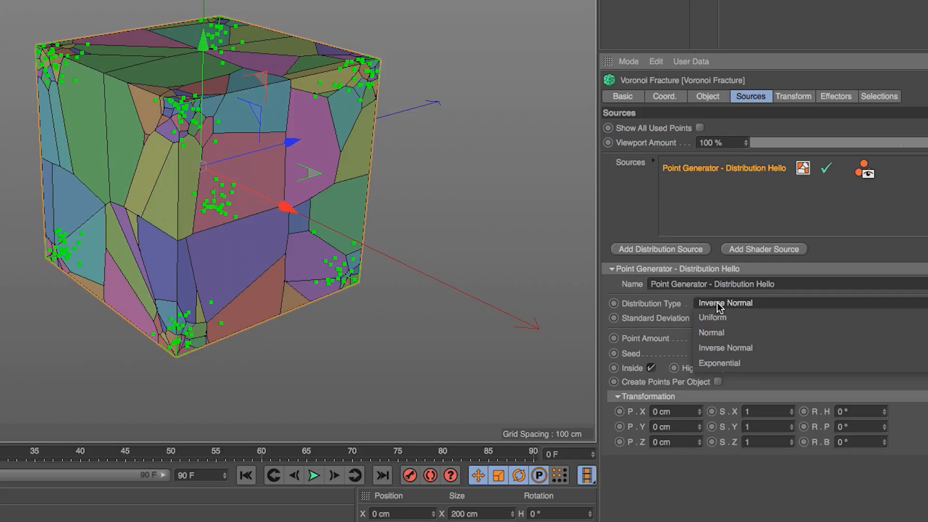
{"action": "left_click", "coordinate": [722, 363]}
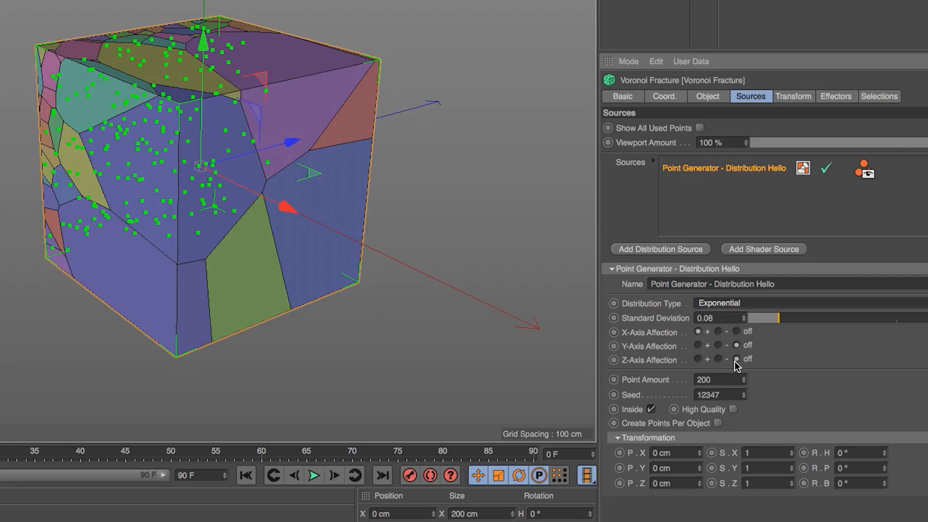
{"action": "left_click_drag", "start_coordinate": [291, 160], "coordinate": [165, 176], "text": "alt"}
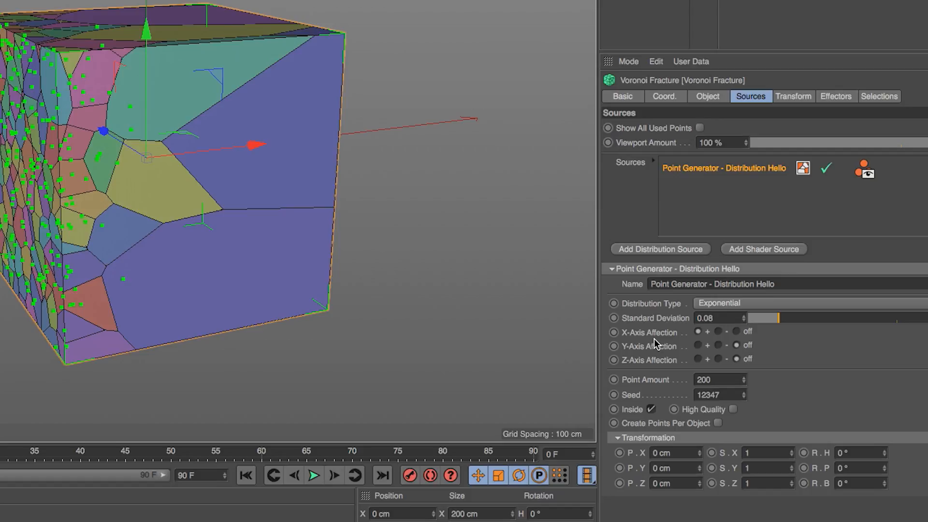
{"action": "mouse_move", "coordinate": [236, 205]}
{"action": "left_mouse_down", "text": "alt"}
{"action": "mouse_move", "coordinate": [242, 199]}
{"action": "mouse_move", "coordinate": [223, 196]}
{"action": "left_mouse_up", "text": "alt"}
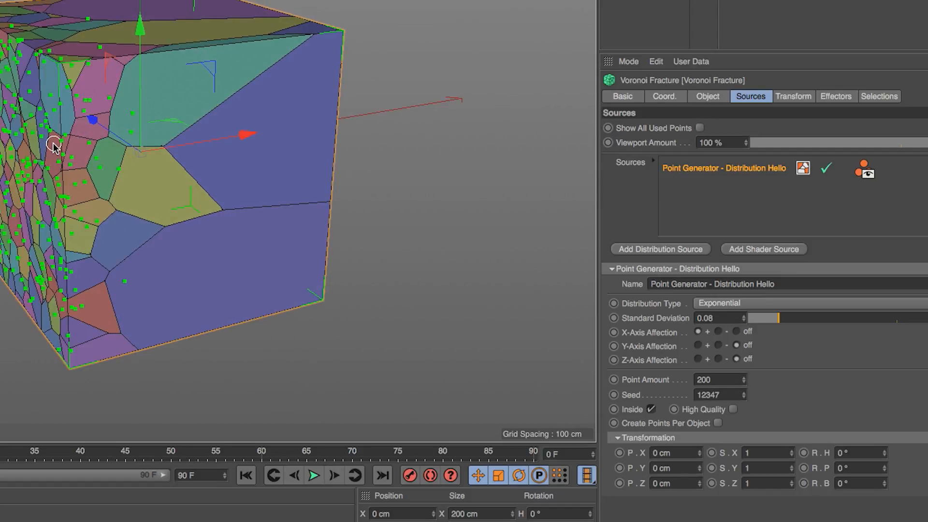
Set the X, Y and Z axis affection to negative and the standard deviation to 0.11
{"action": "left_click", "coordinate": [719, 333]}
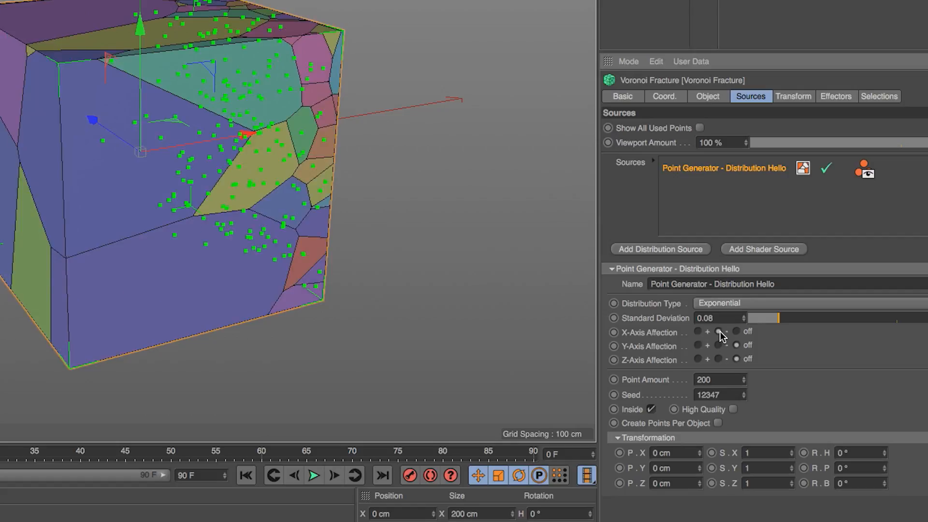
{"action": "left_click", "coordinate": [698, 345]}
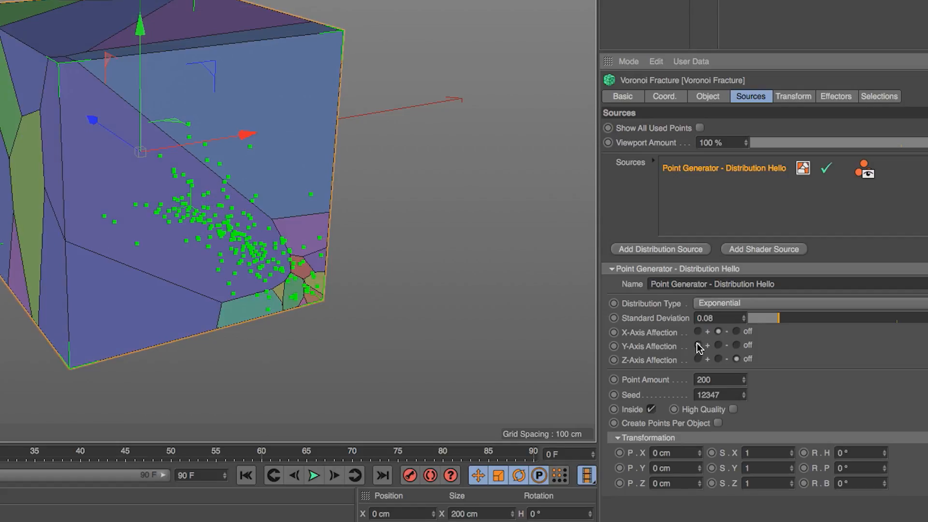
{"action": "left_click", "coordinate": [720, 346]}
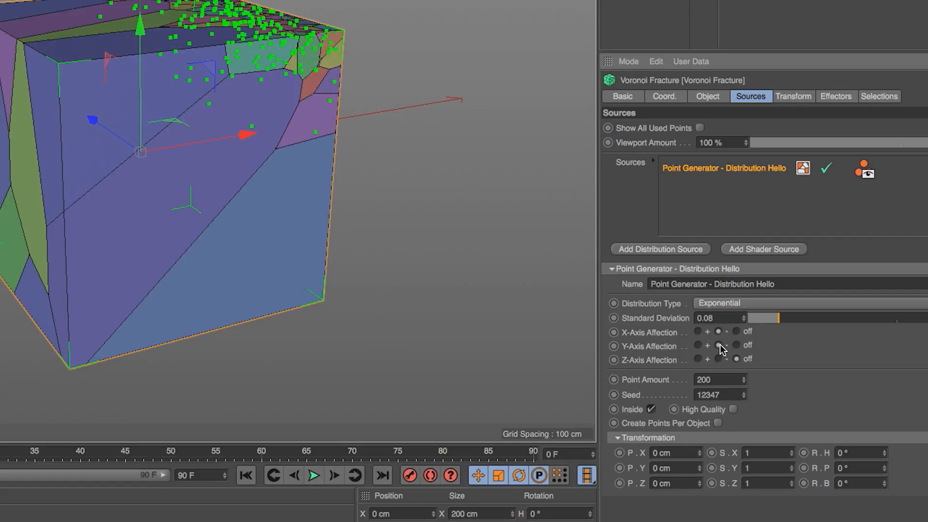
{"action": "left_click", "coordinate": [698, 358]}
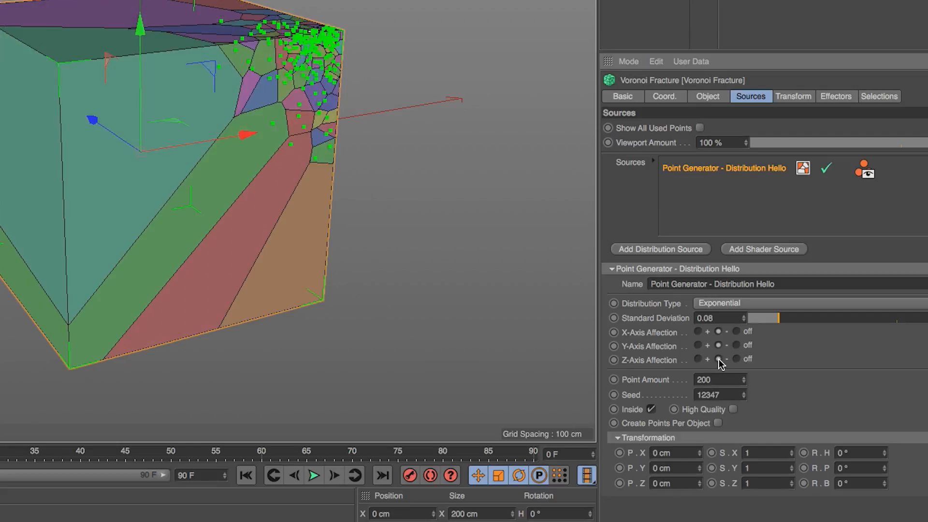
{"action": "left_click", "coordinate": [719, 359]}
{"action": "left_click_drag", "start_coordinate": [259, 162], "coordinate": [332, 84], "text": "alt"}
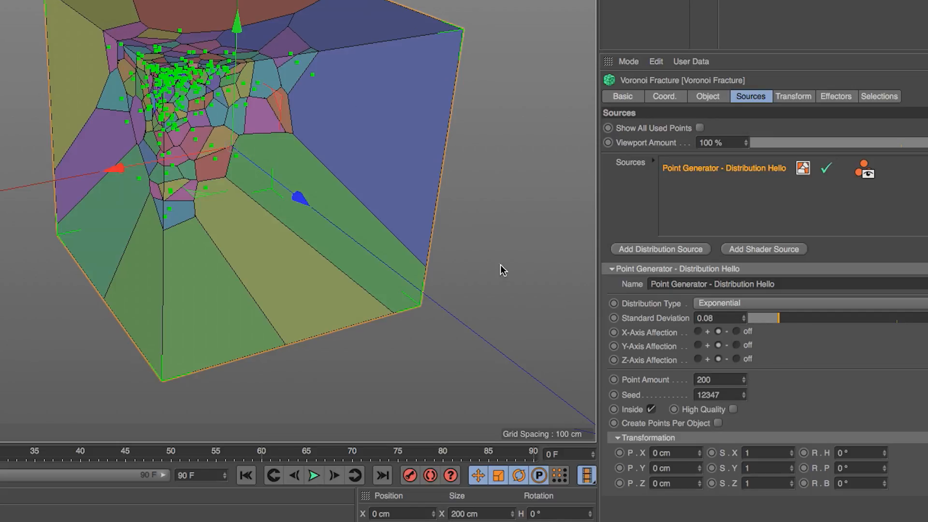
{"action": "mouse_move", "coordinate": [197, 118]}
{"action": "left_mouse_down", "text": "alt"}
{"action": "mouse_move", "coordinate": [271, 140]}
{"action": "mouse_move", "coordinate": [162, 134]}
{"action": "mouse_move", "coordinate": [209, 119]}
{"action": "mouse_move", "coordinate": [194, 118]}
{"action": "left_mouse_up", "text": "alt"}
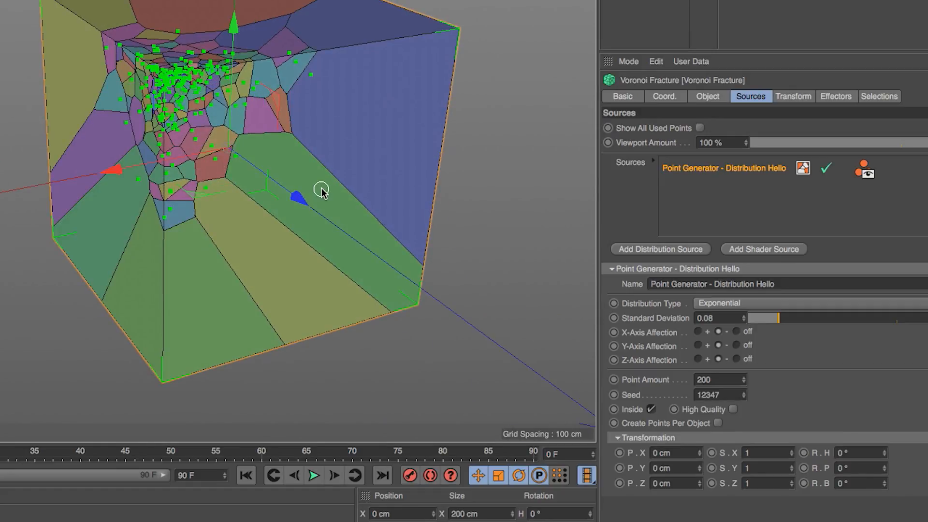
{"action": "mouse_move", "coordinate": [780, 320]}
{"action": "left_mouse_down"}
{"action": "mouse_move", "coordinate": [849, 325]}
{"action": "mouse_move", "coordinate": [793, 322]}
{"action": "left_mouse_up"}
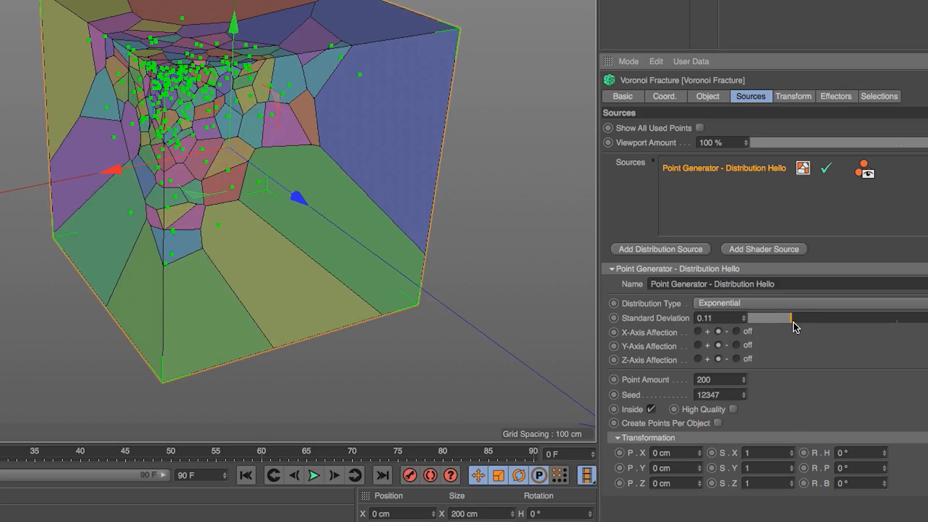
Set the point source's distribution type back to Uniform
{"action": "left_click", "coordinate": [756, 301]}
{"action": "left_click", "coordinate": [756, 314]}
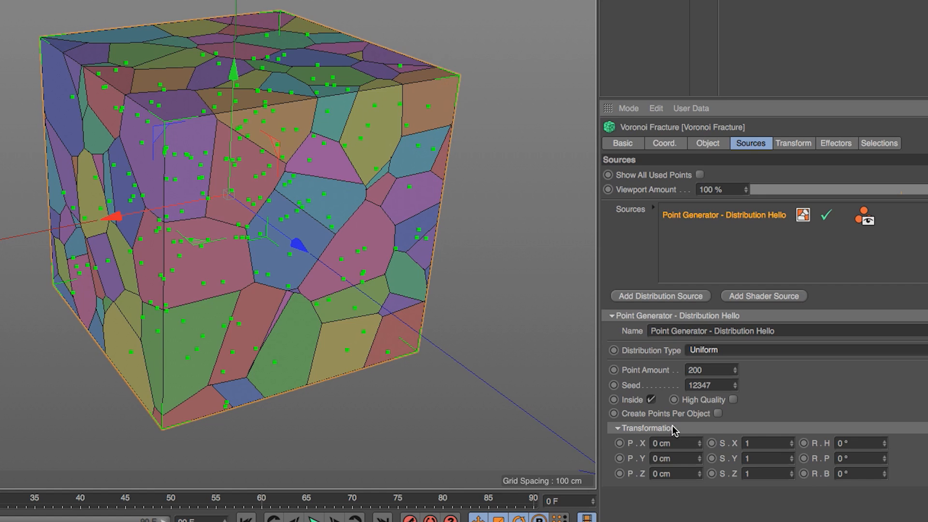
Shift the distribution points to 109 cm in X, and switch the Inside option off and back on
{"action": "left_click_drag", "start_coordinate": [700, 443], "coordinate": [699, 408]}
{"action": "left_click_drag", "start_coordinate": [268, 245], "coordinate": [333, 266], "text": "alt"}
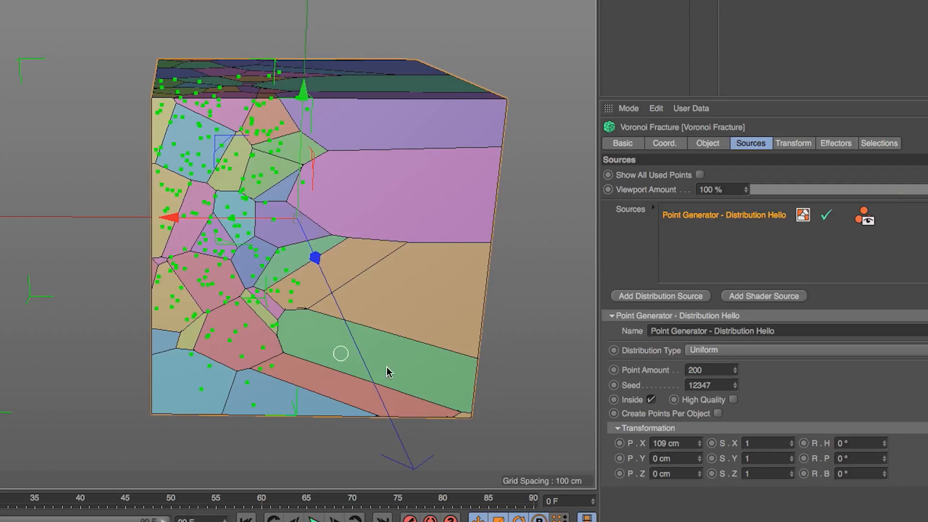
{"action": "left_click", "coordinate": [652, 400]}
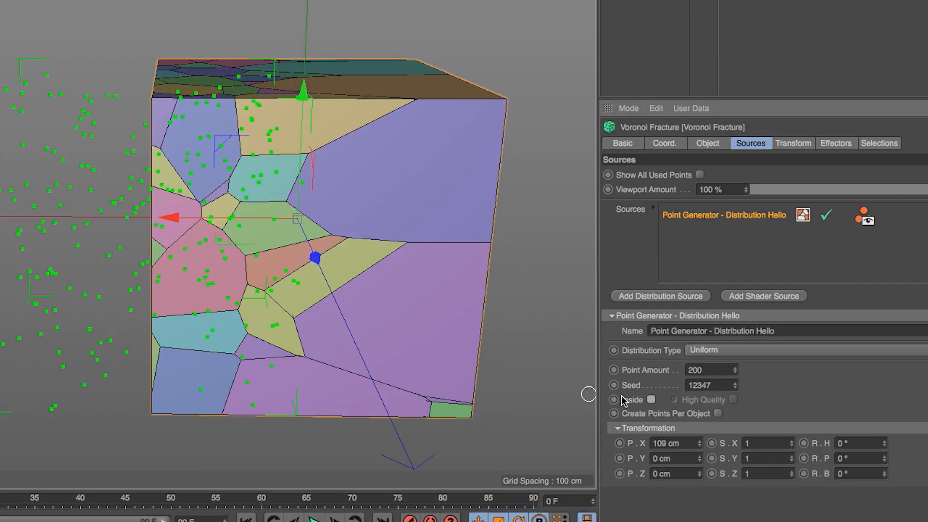
{"action": "left_click", "coordinate": [651, 400]}
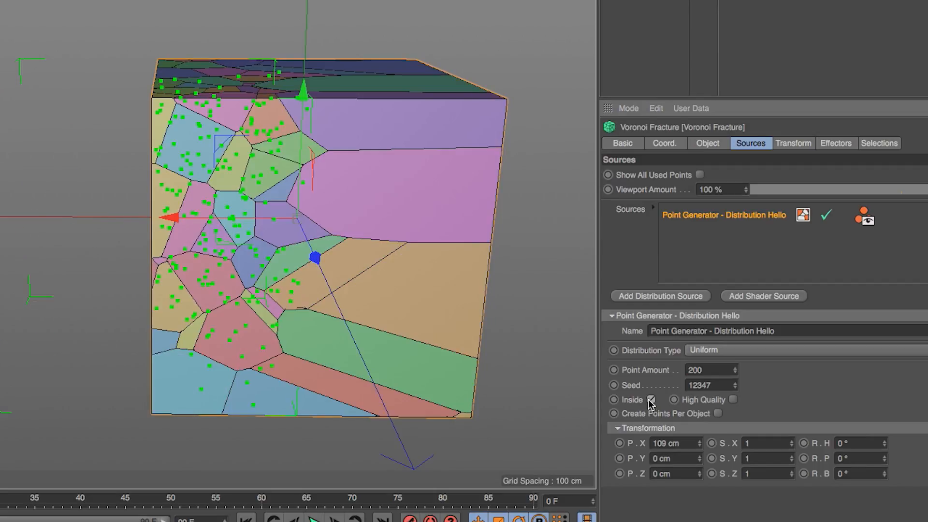
Scale the point distribution to 1.28 in Y and rotate its pitch to 39°
{"action": "mouse_move", "coordinate": [791, 459]}
{"action": "left_mouse_down"}
{"action": "mouse_move", "coordinate": [792, 440]}
{"action": "mouse_move", "coordinate": [792, 473]}
{"action": "left_mouse_up"}
{"action": "left_click_drag", "start_coordinate": [885, 458], "coordinate": [885, 439]}
{"action": "left_click_drag", "start_coordinate": [360, 229], "coordinate": [290, 201], "text": "alt"}
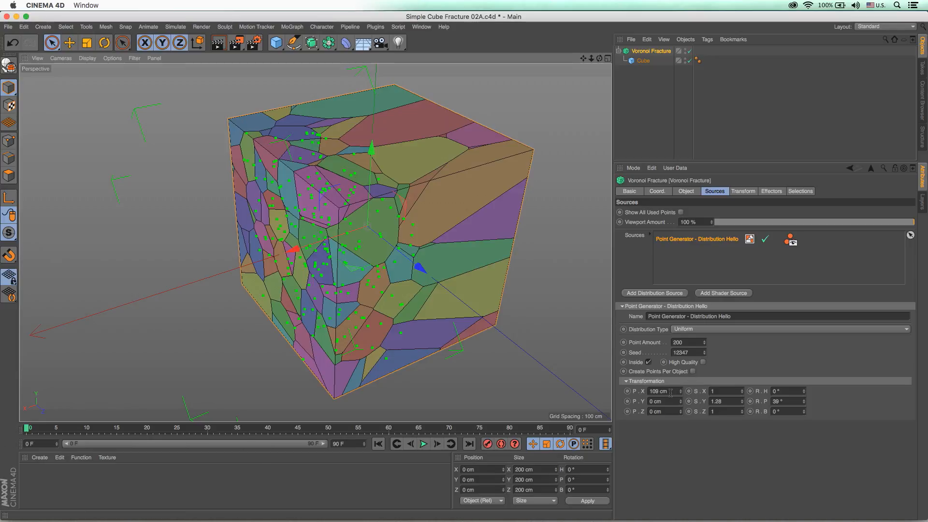
Reset the point source's transformation to 0 cm in X, Y scale 1 and pitch 0°
{"action": "left_click", "coordinate": [671, 391]}
{"action": "key", "text": "Tab"}
{"action": "key", "text": "Tab"}
{"action": "type", "text": "1"}
{"action": "key", "text": "Tab"}
{"action": "key", "text": "Tab"}
{"action": "key", "text": "Tab"}
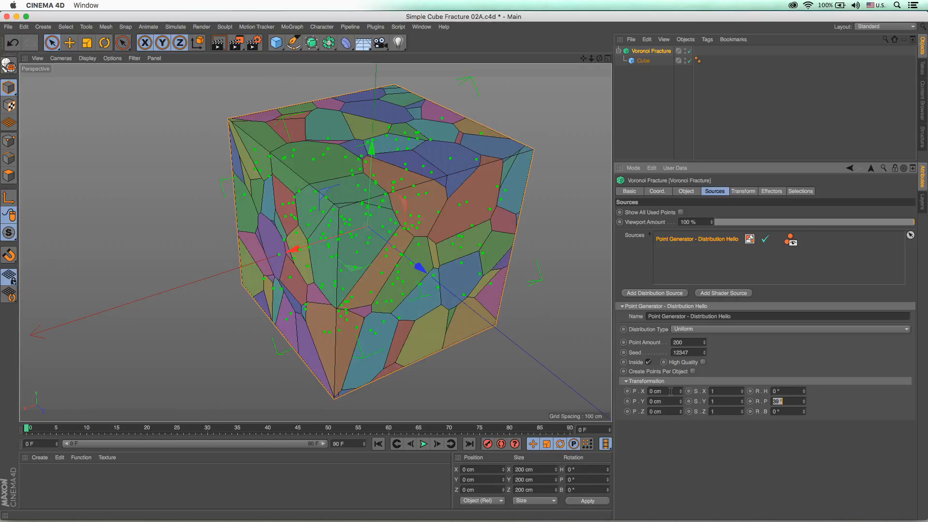
{"action": "type", "text": "0"}
{"action": "key", "text": "Return"}
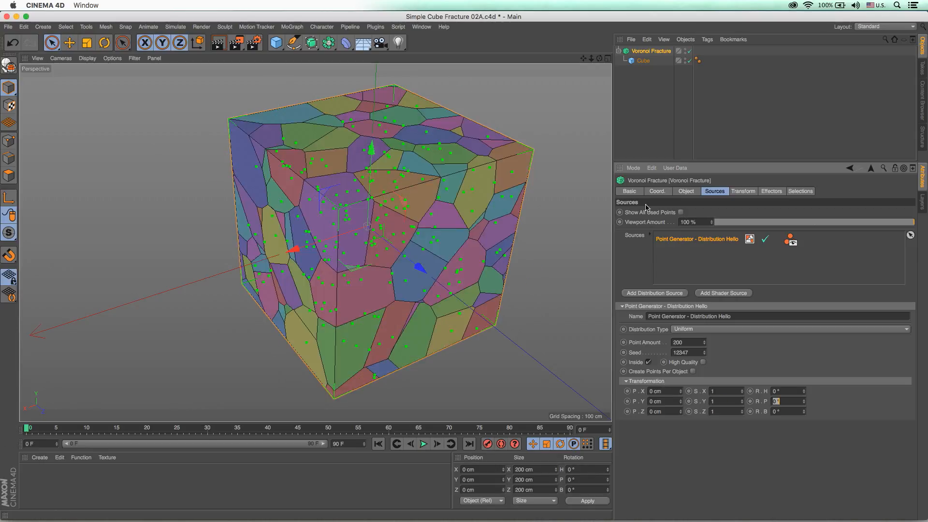
Duplicate the cube inside the Voronoi Fracture and move the copy along Z to about -370 cm
{"action": "left_click", "coordinate": [643, 61]}
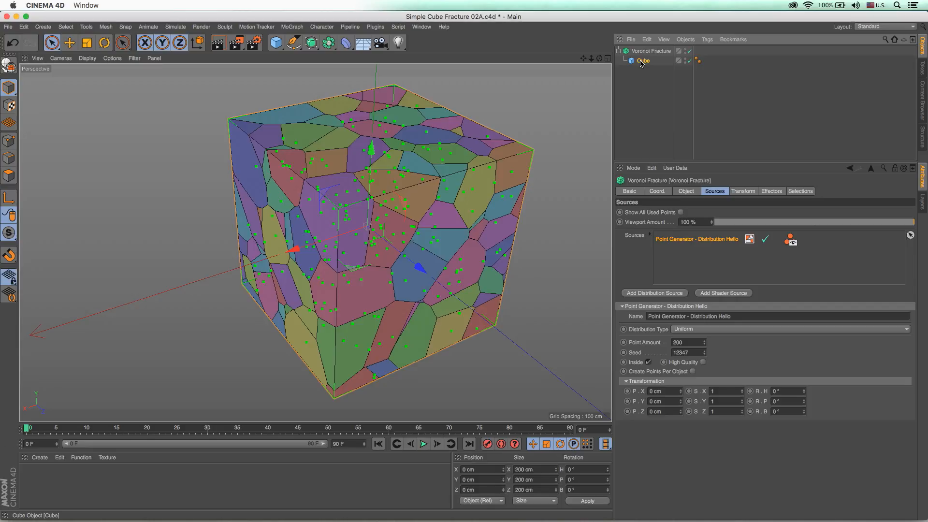
{"action": "left_click_drag", "start_coordinate": [641, 66], "coordinate": [643, 71], "text": "ctrl"}
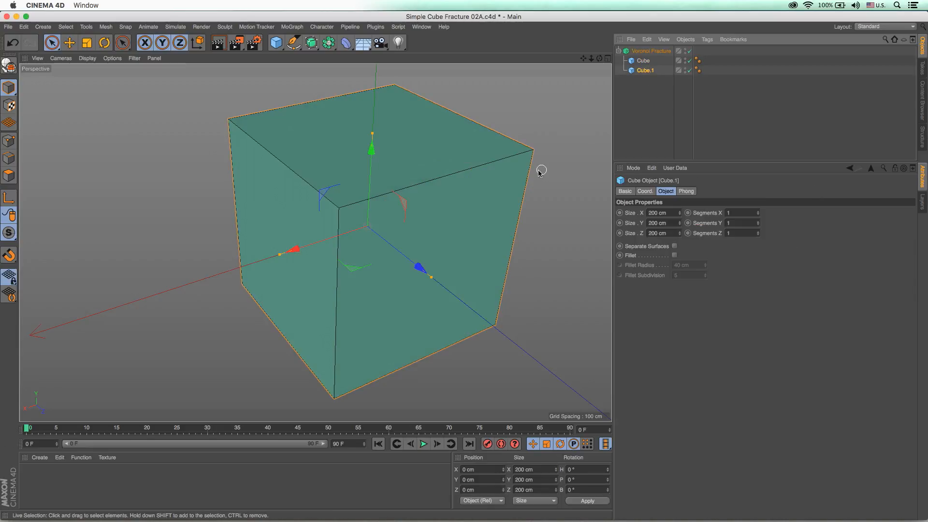
{"action": "left_click_drag", "start_coordinate": [419, 260], "coordinate": [261, 142]}
{"action": "left_click_drag", "start_coordinate": [405, 195], "coordinate": [404, 185], "text": "alt"}
{"action": "right_click_drag", "start_coordinate": [405, 184], "coordinate": [317, 205], "text": "alt"}
{"action": "middle_click_drag", "start_coordinate": [317, 205], "coordinate": [411, 203], "text": "alt"}
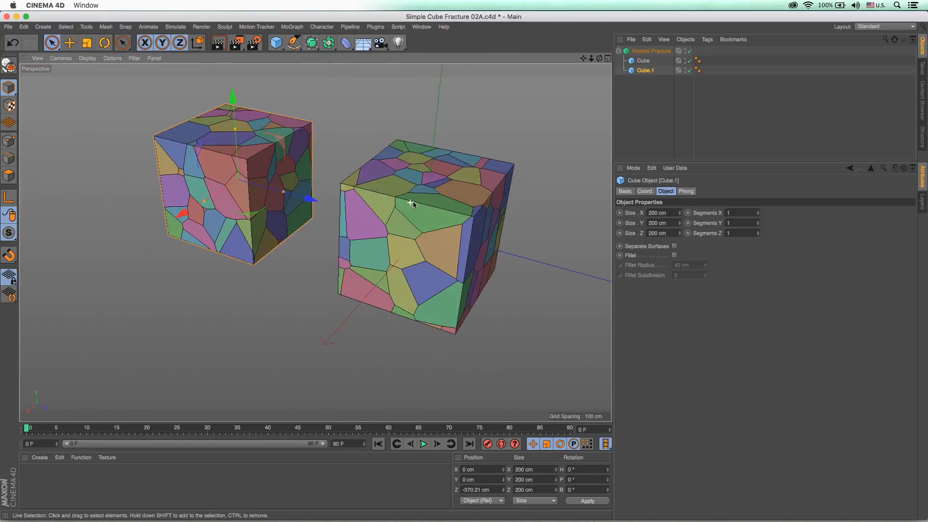
{"action": "left_click_drag", "start_coordinate": [411, 203], "coordinate": [403, 197], "text": "alt"}
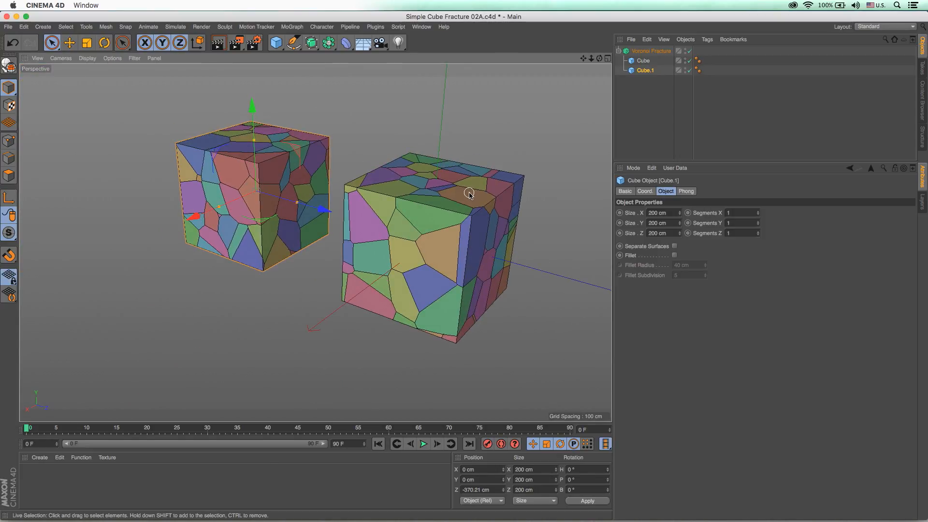
Duplicate both cubes inside the Voronoi Fracture and move the copies along X to form a two-by-two group
{"action": "left_click", "coordinate": [667, 53]}
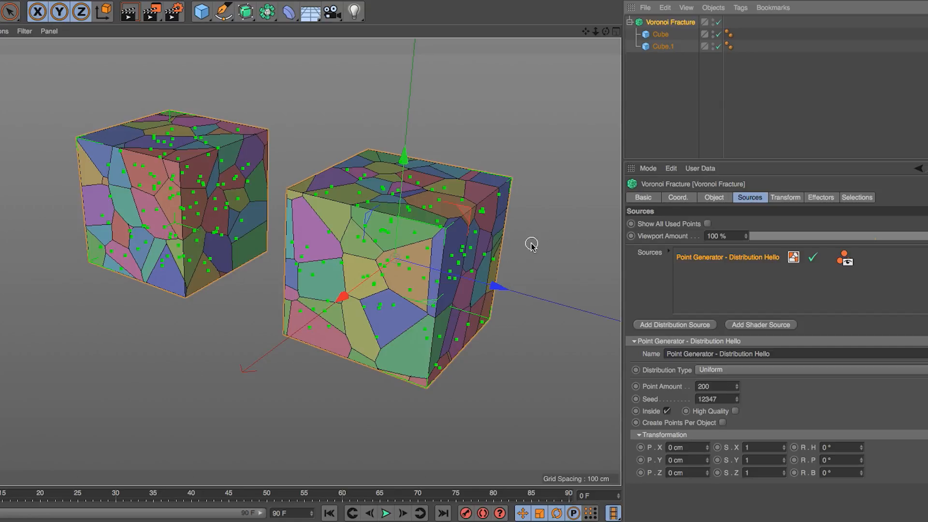
{"action": "middle_click_drag", "start_coordinate": [421, 297], "coordinate": [336, 285], "text": "alt"}
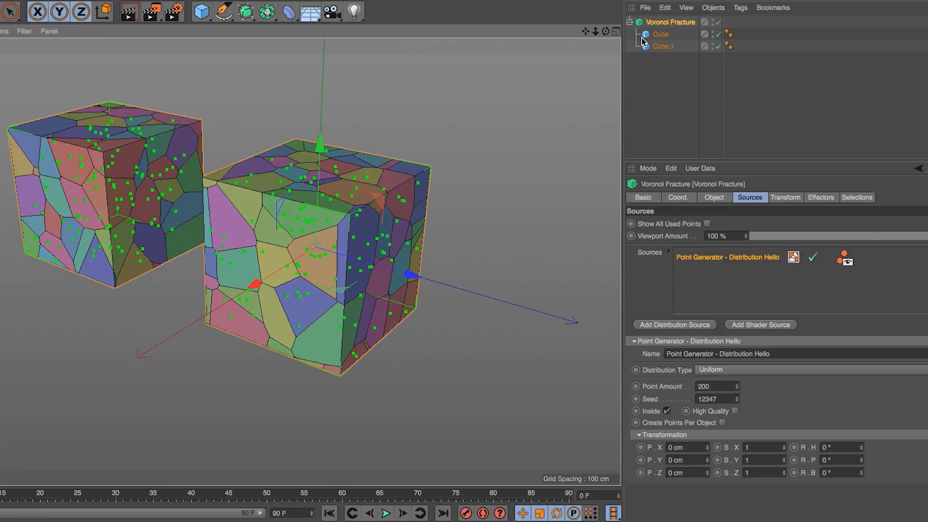
{"action": "left_click", "coordinate": [657, 37]}
{"action": "left_click", "coordinate": [662, 46], "text": "ctrl"}
{"action": "left_click_drag", "start_coordinate": [171, 234], "coordinate": [16, 362]}
{"action": "right_click_drag", "start_coordinate": [291, 241], "coordinate": [180, 304], "text": "alt"}
Turn on Create Points Per Object for the Voronoi Fracture's distribution source and inspect the points on the four cubes
{"action": "left_click", "coordinate": [660, 23]}
{"action": "middle_click_drag", "start_coordinate": [338, 243], "coordinate": [424, 181], "text": "alt"}
{"action": "left_click_drag", "start_coordinate": [423, 180], "coordinate": [422, 159], "text": "alt"}
{"action": "middle_click_drag", "start_coordinate": [422, 159], "coordinate": [452, 203], "text": "alt"}
{"action": "left_click_drag", "start_coordinate": [453, 203], "coordinate": [466, 207], "text": "alt"}
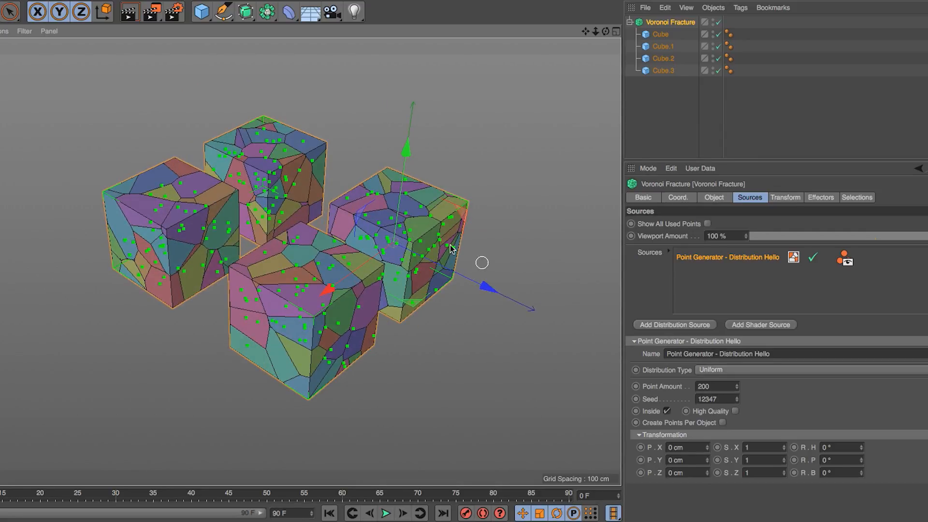
{"action": "left_click", "coordinate": [723, 423]}
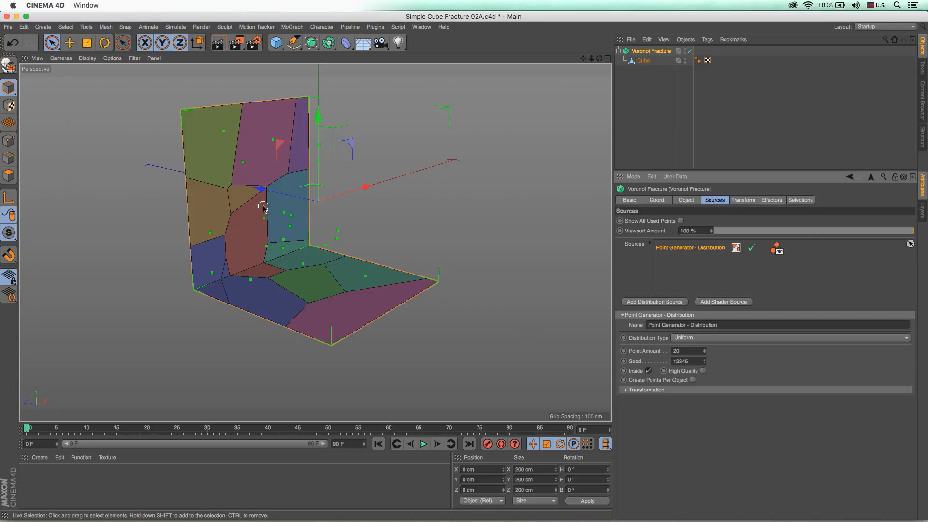
Switch the Voronoi Fracture off and back on to compare the plain L-shaped surface with its fractured version
{"action": "left_click_drag", "start_coordinate": [360, 309], "coordinate": [366, 286], "text": "alt"}
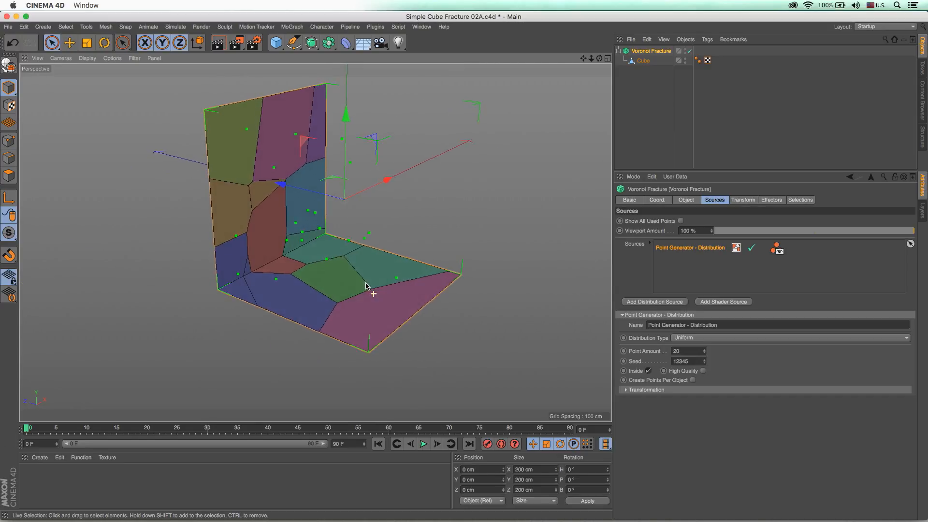
{"action": "left_click", "coordinate": [690, 51]}
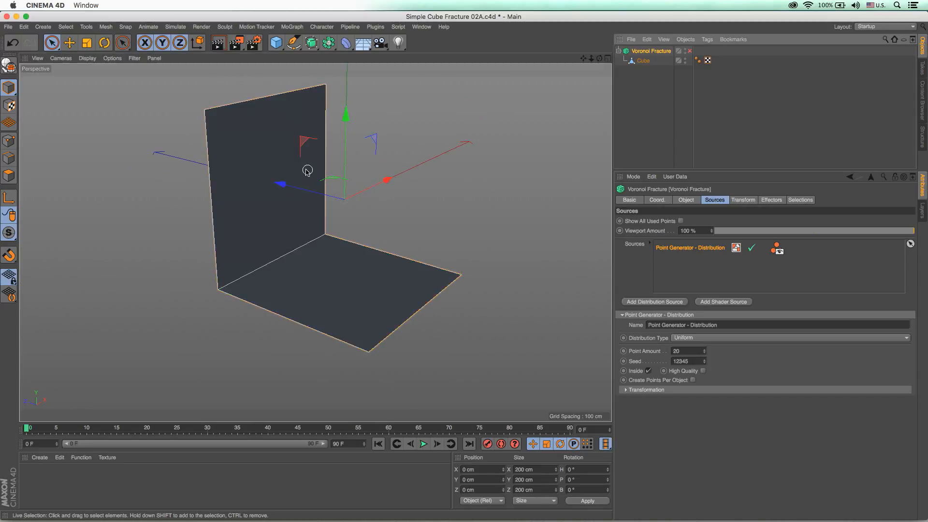
{"action": "left_click", "coordinate": [690, 51]}
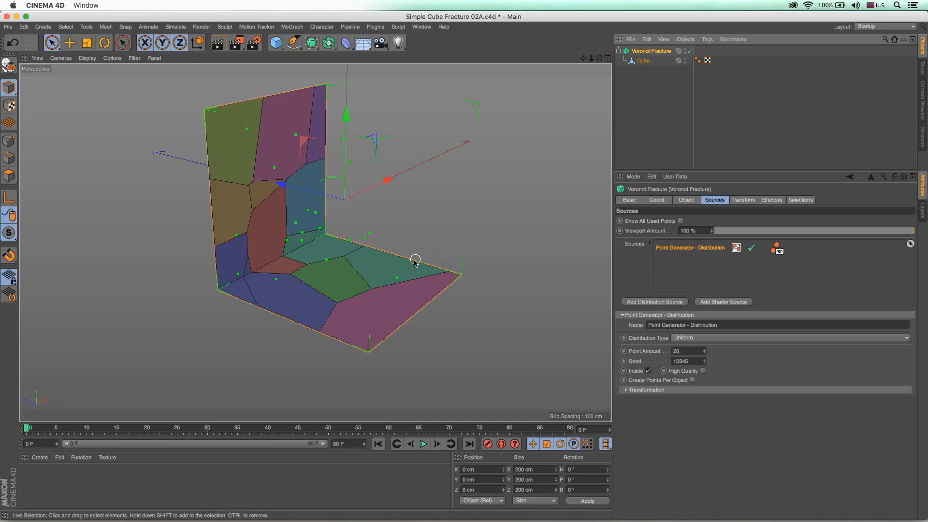
{"action": "left_click_drag", "start_coordinate": [379, 273], "coordinate": [339, 286], "text": "alt"}
{"action": "left_click_drag", "start_coordinate": [432, 288], "coordinate": [267, 226], "text": "alt"}
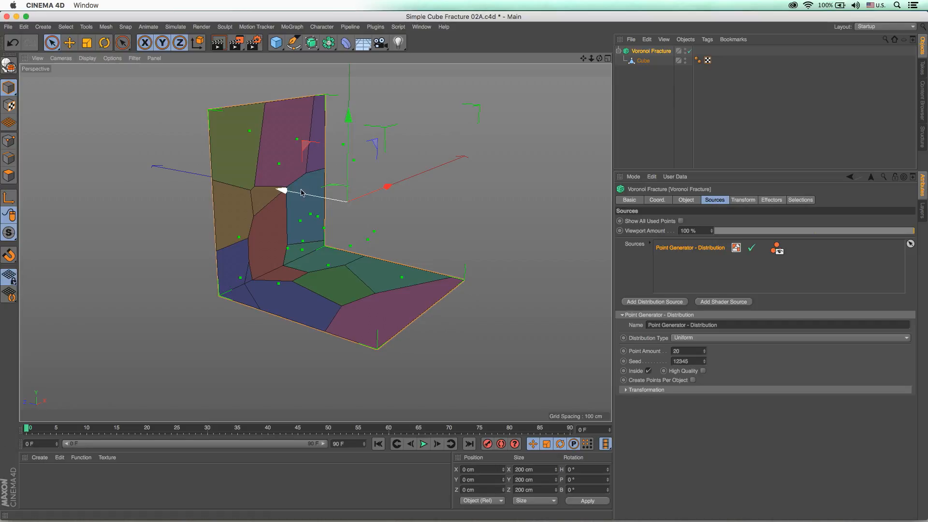
Enable High Quality on the L-shaped surface's distribution source and set its Point Amount to 200
{"action": "left_click", "coordinate": [703, 371]}
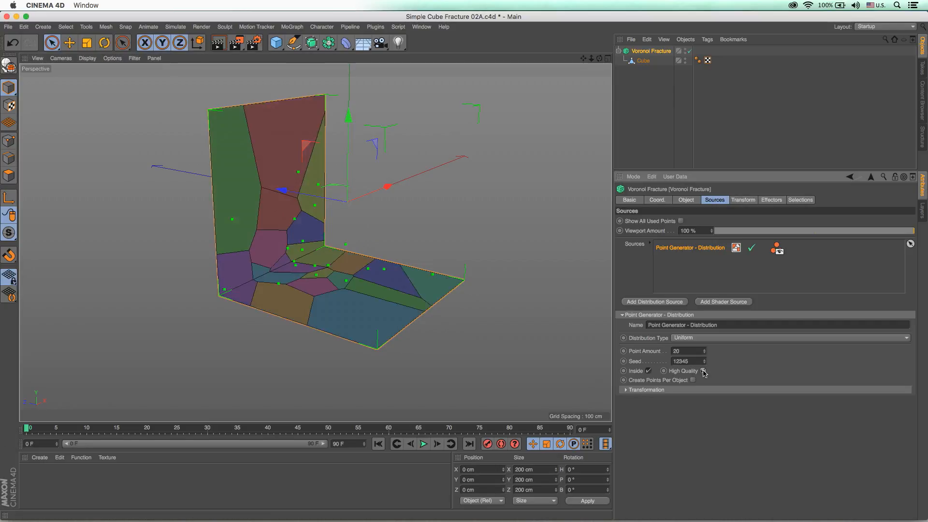
{"action": "left_click_drag", "start_coordinate": [354, 305], "coordinate": [299, 203], "text": "alt"}
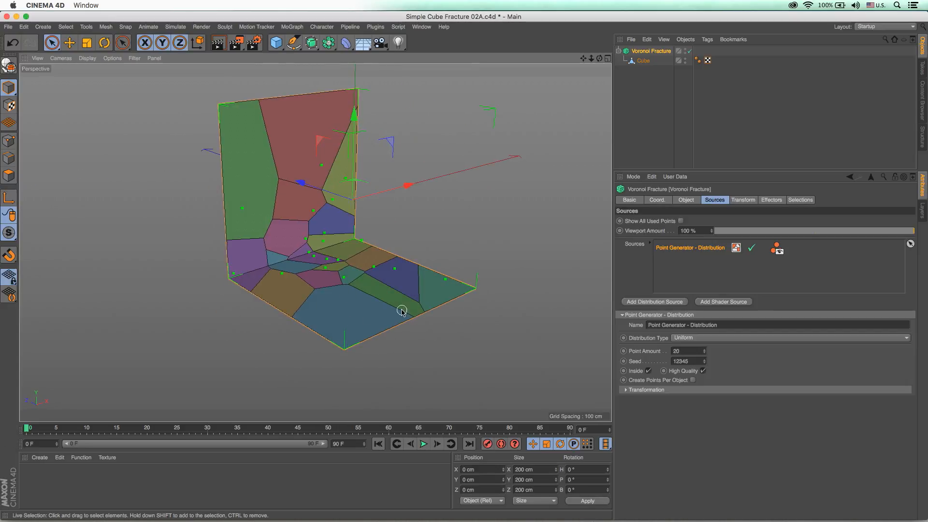
{"action": "left_click", "coordinate": [692, 351]}
{"action": "type", "text": "0"}
{"action": "key", "text": "Return"}
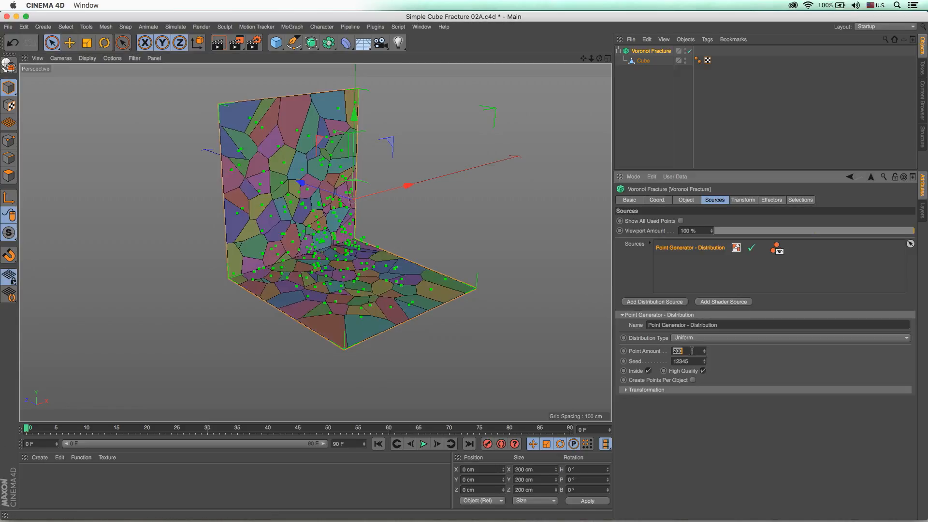
View the L-shaped surface from the side and toggle High Quality off and back on to compare the point placement
{"action": "left_click_drag", "start_coordinate": [398, 234], "coordinate": [384, 281], "text": "alt"}
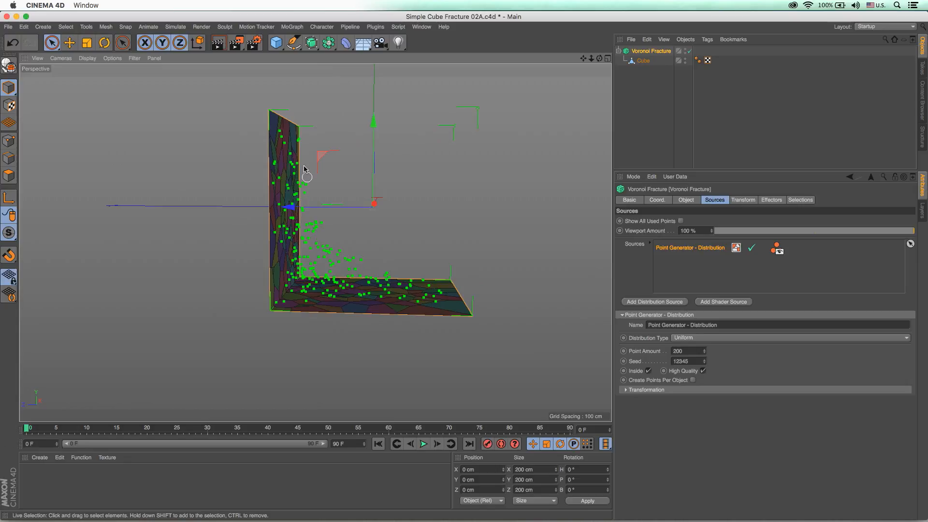
{"action": "left_click", "coordinate": [703, 371]}
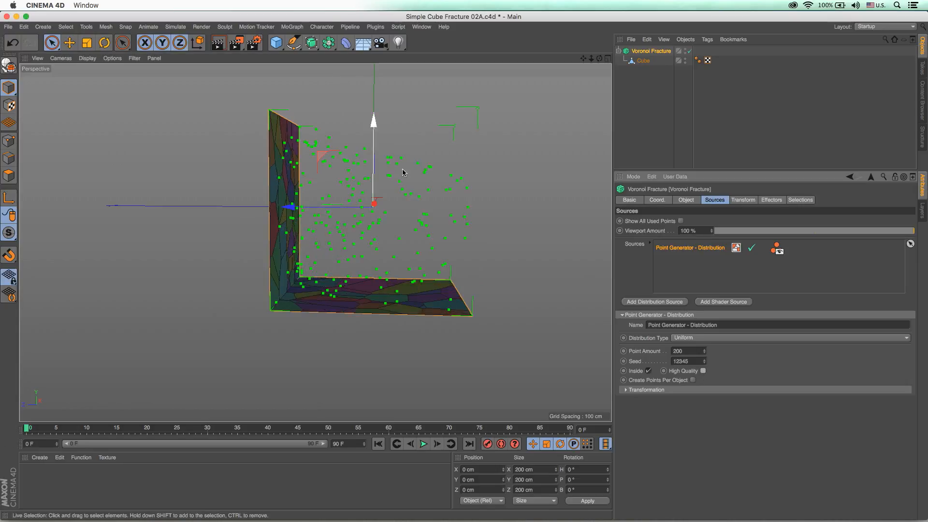
{"action": "left_click", "coordinate": [703, 371]}
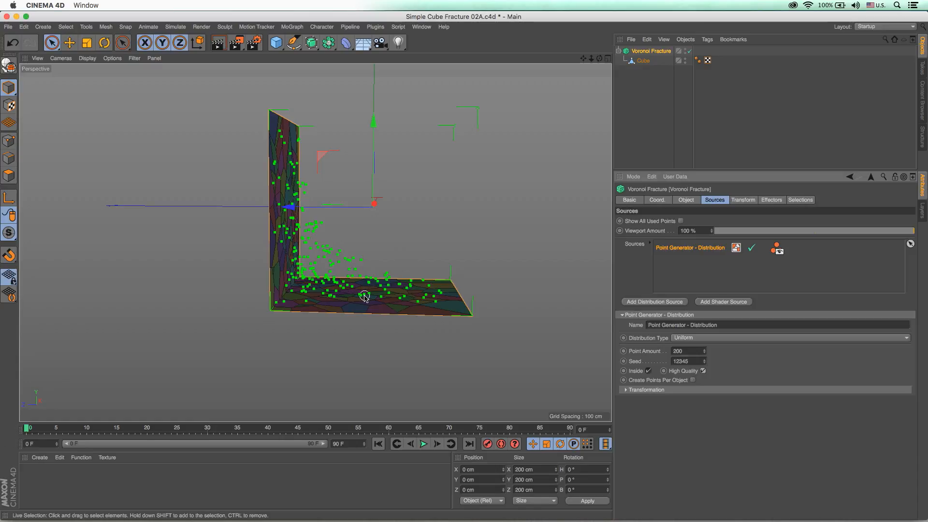
{"action": "left_click_drag", "start_coordinate": [381, 296], "coordinate": [368, 278], "text": "alt"}
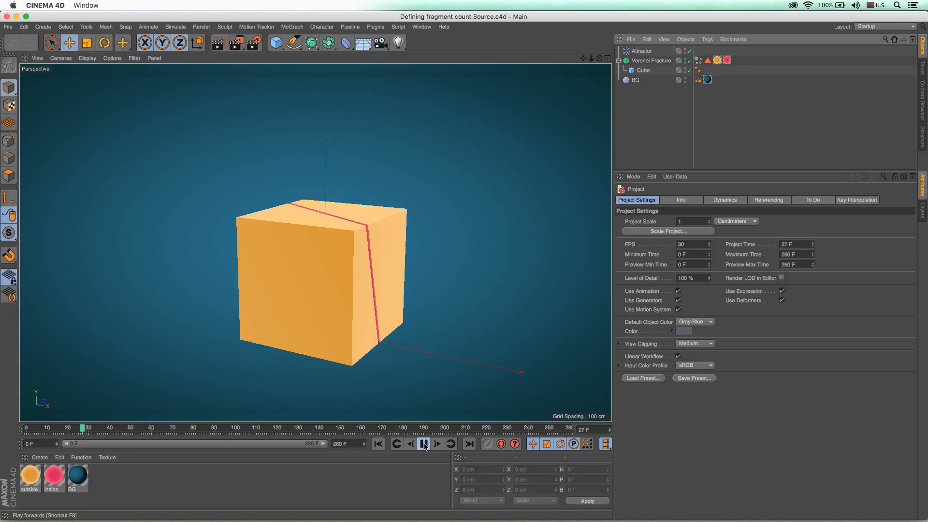